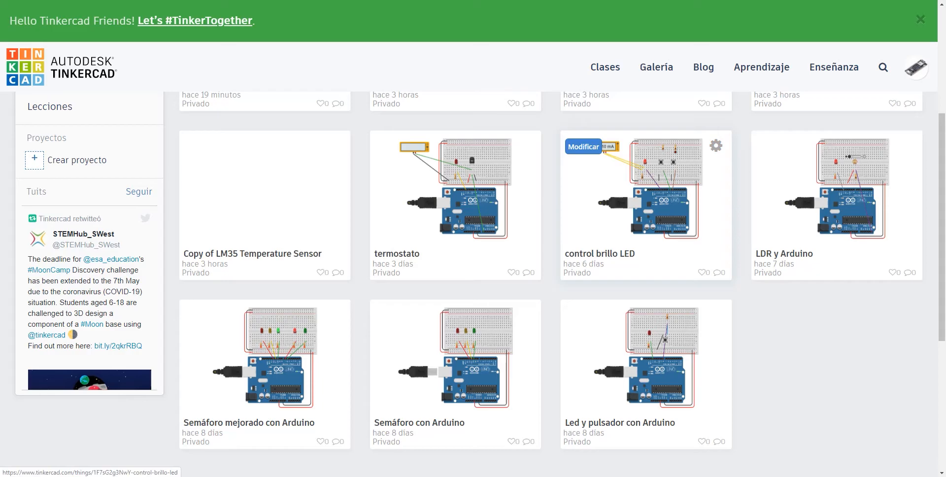
Duplicate the "control brillo LED" design and rename the copy PWM
click(716, 146)
click(719, 176)
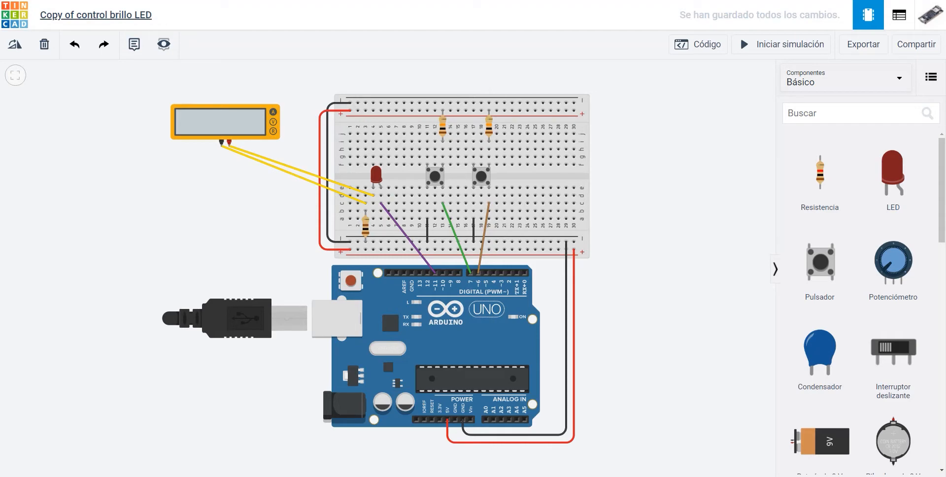
click(95, 15)
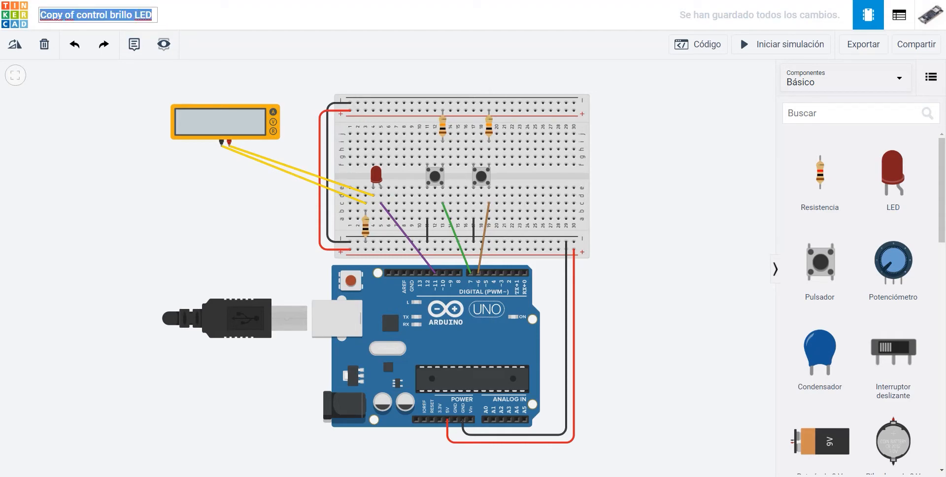
text(PWM)
key(Return)
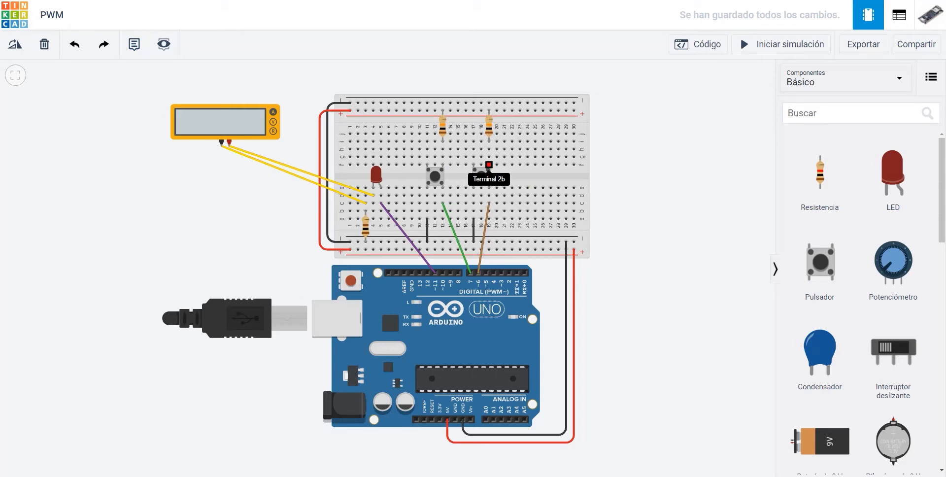
Delete the two 10 kΩ resistors above the pushbuttons on the breadboard
click(443, 127)
click(489, 127)
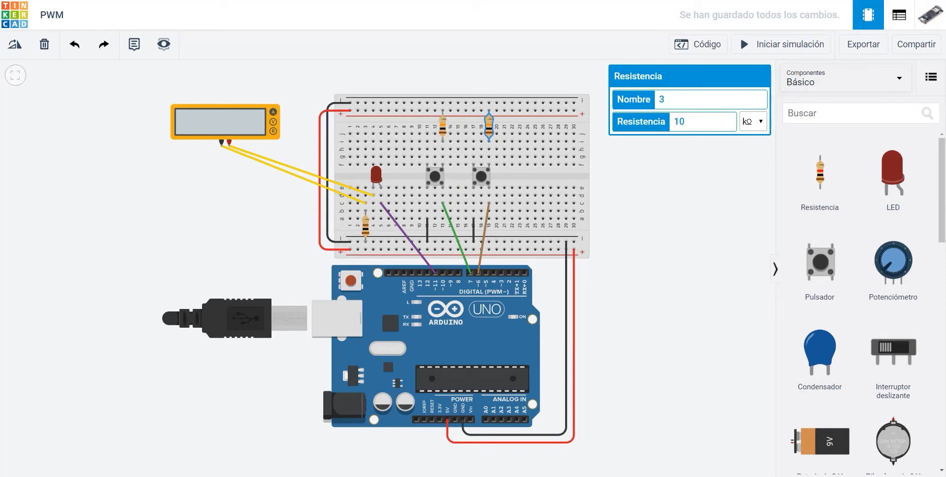
click(443, 126)
click(489, 127)
click(442, 126)
key(Delete)
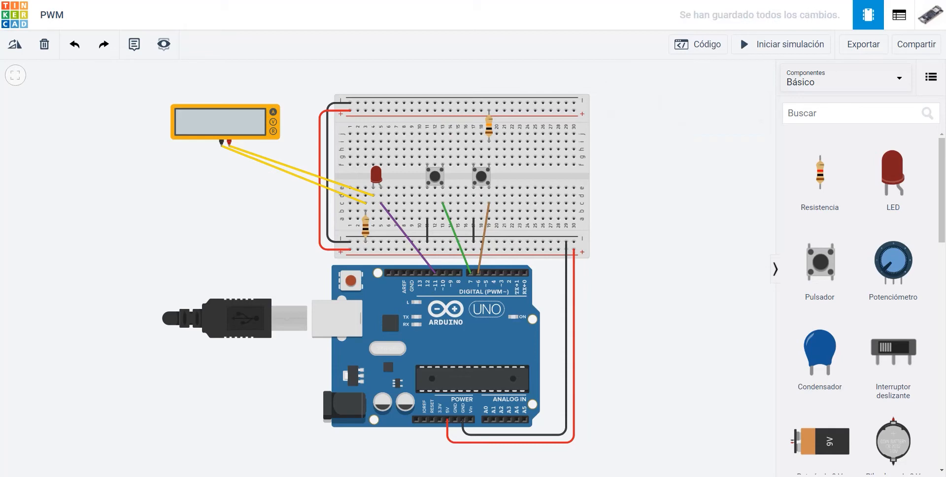
click(489, 127)
key(Delete)
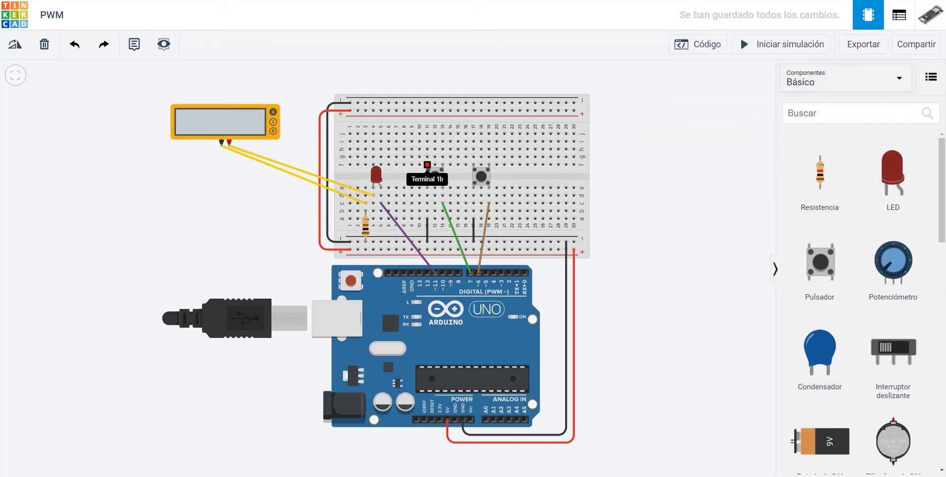
Set the SUBIR and BAJAR pin modes to INPUT_PULLUP in the Arduino code and test the circuit in the simulation
click(698, 44)
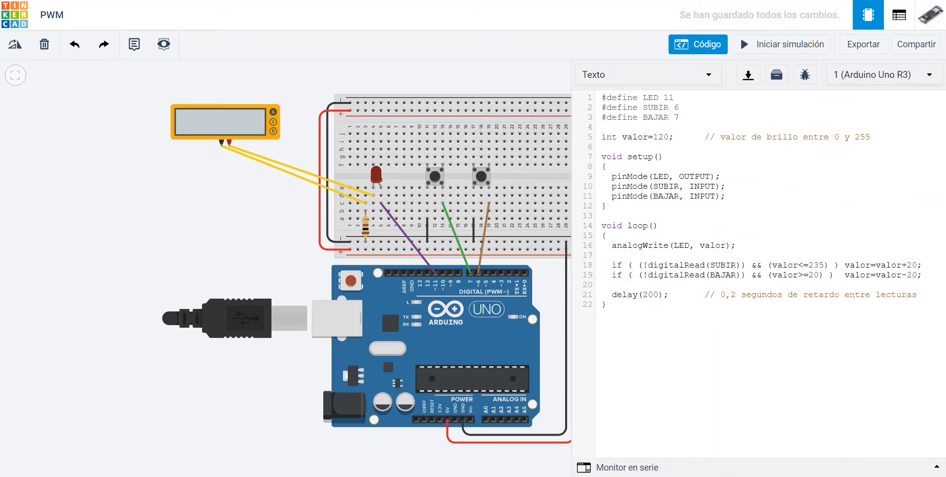
drag(612, 187, 710, 186)
click(730, 187)
text(_PULLUP)
text(_)
text(PULLUP)
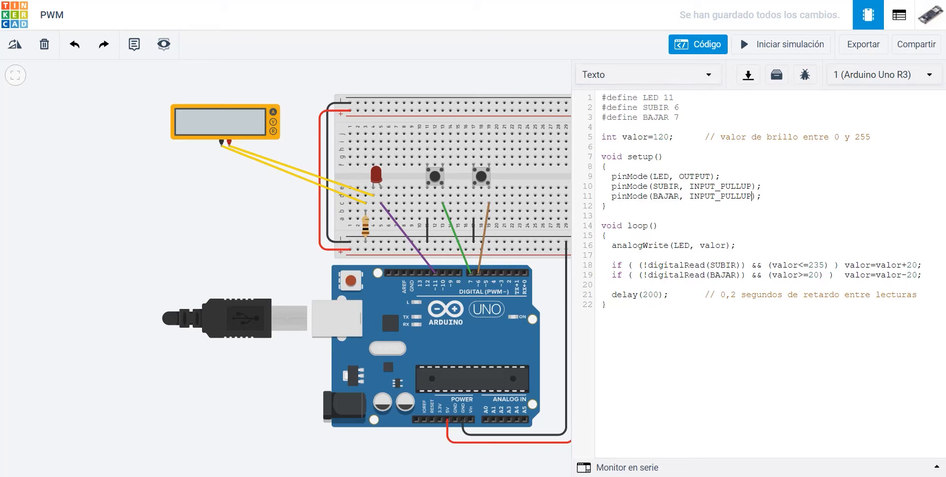
click(784, 44)
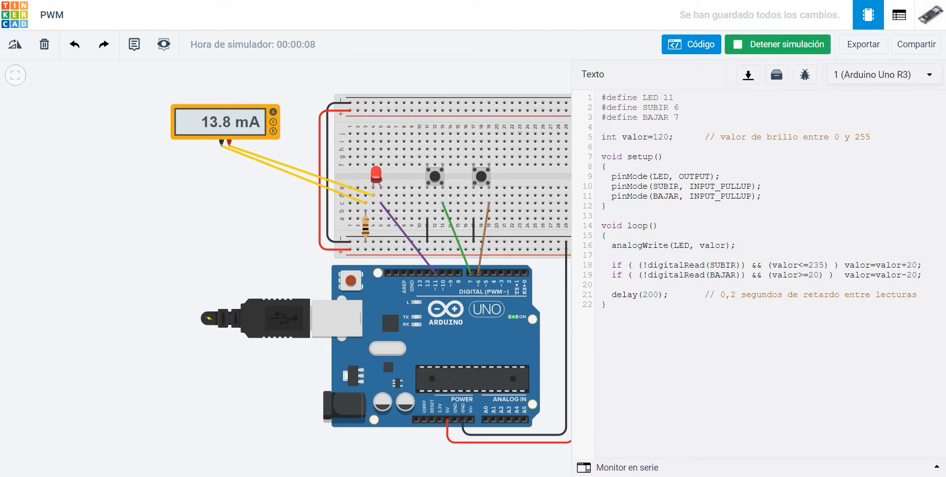
click(779, 44)
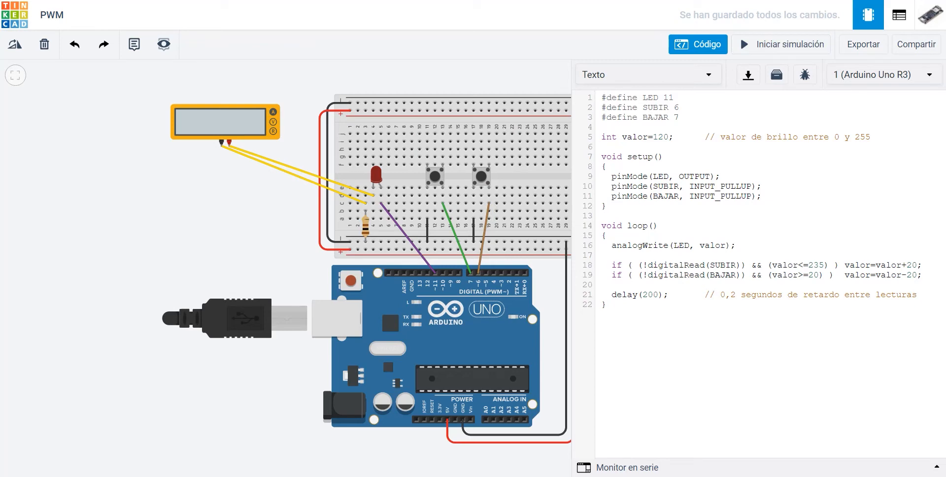
Set the loop delay in the code to 100 and update its comment to 0,1 segundos, then close the code editor
key(shift+Left)
text(1)
drag(736, 295, 731, 294)
text(1)
click(698, 45)
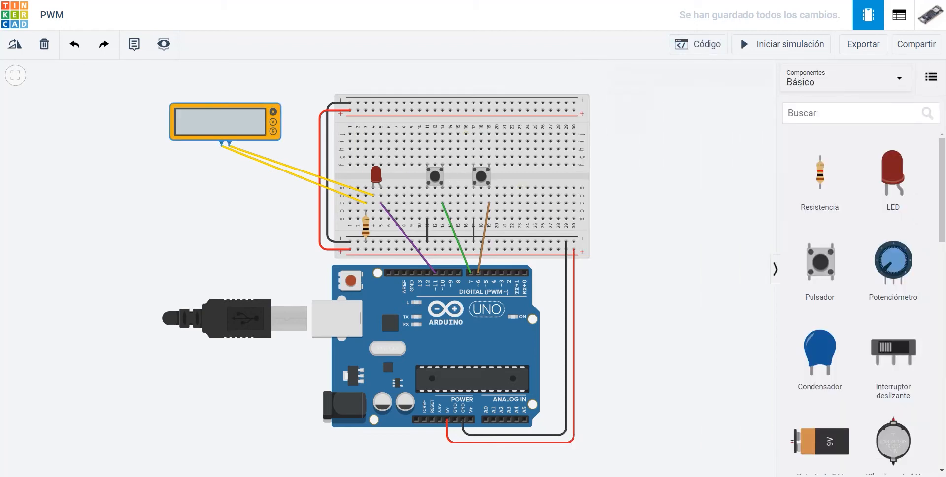
Delete the multimeter and move the 100 Ω resistor to column 4, directly beneath the LED
click(222, 123)
key(Delete)
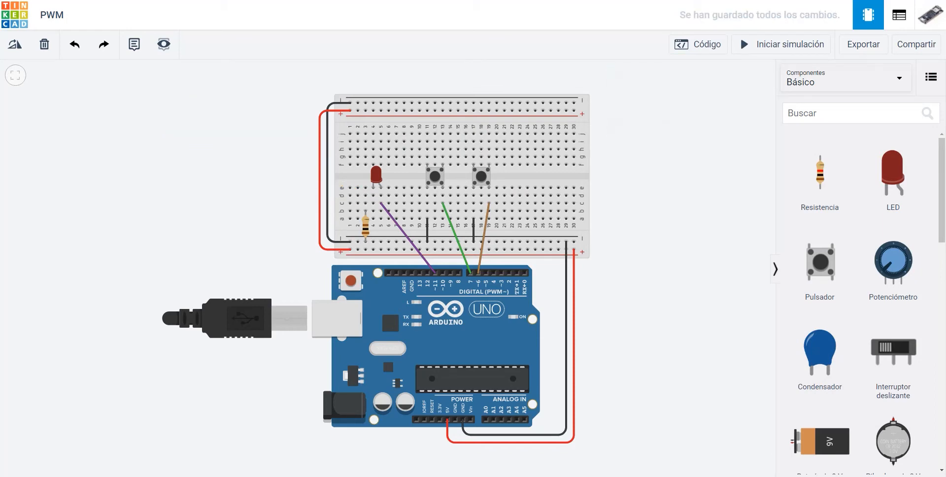
click(366, 227)
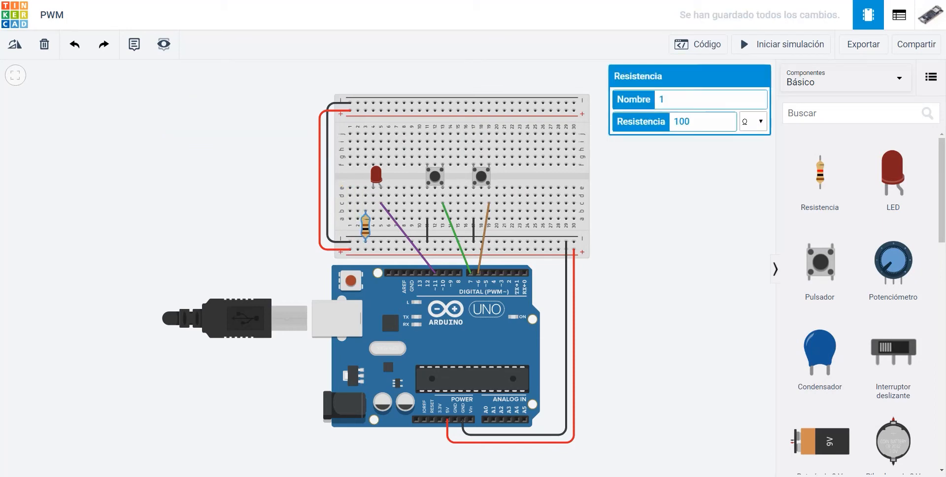
drag(365, 227, 373, 227)
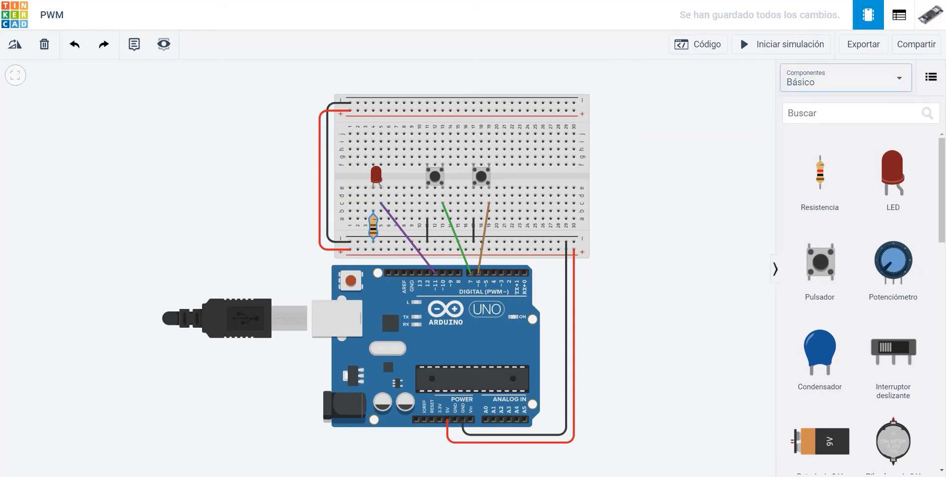
Search the components for "osc" and place an oscilloscope beside the breadboard, above the USB cable
click(846, 113)
text(os)
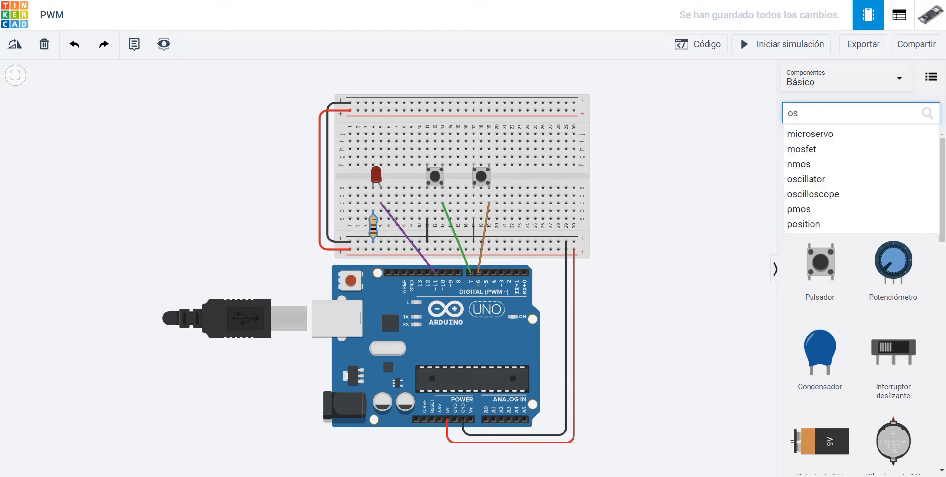
text(c)
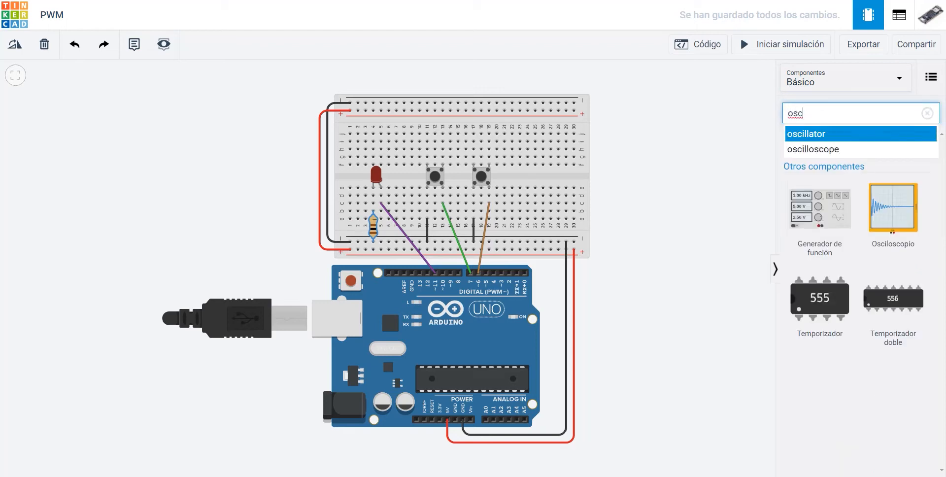
drag(893, 207, 193, 139)
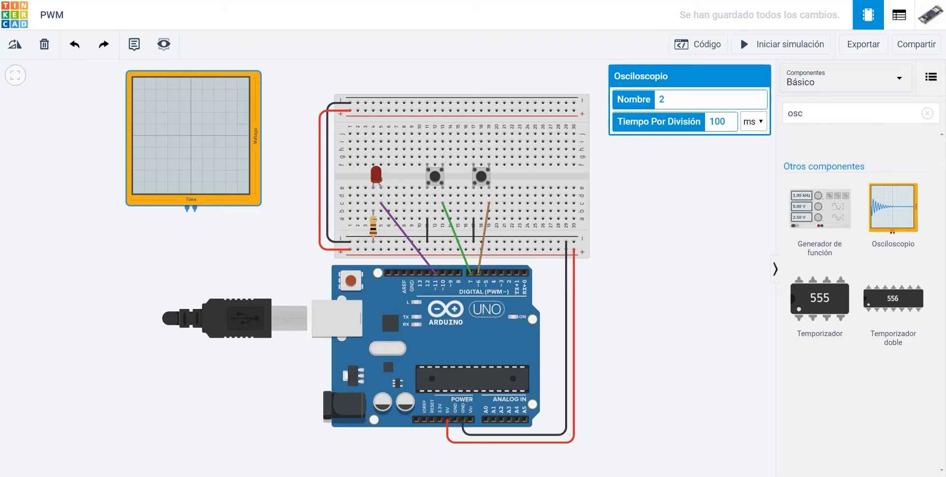
Wire the oscilloscope's red terminal to breadboard column 4 under the LED and colour the cable purple (morado)
click(195, 211)
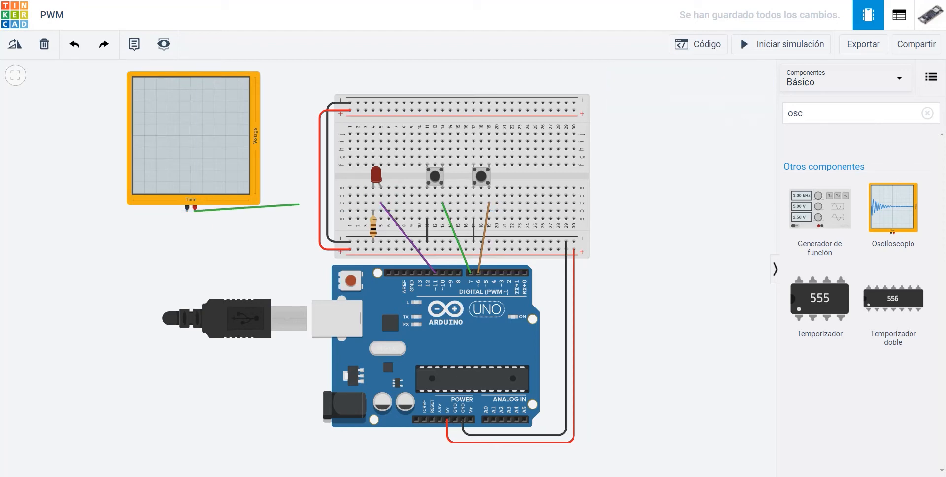
click(374, 195)
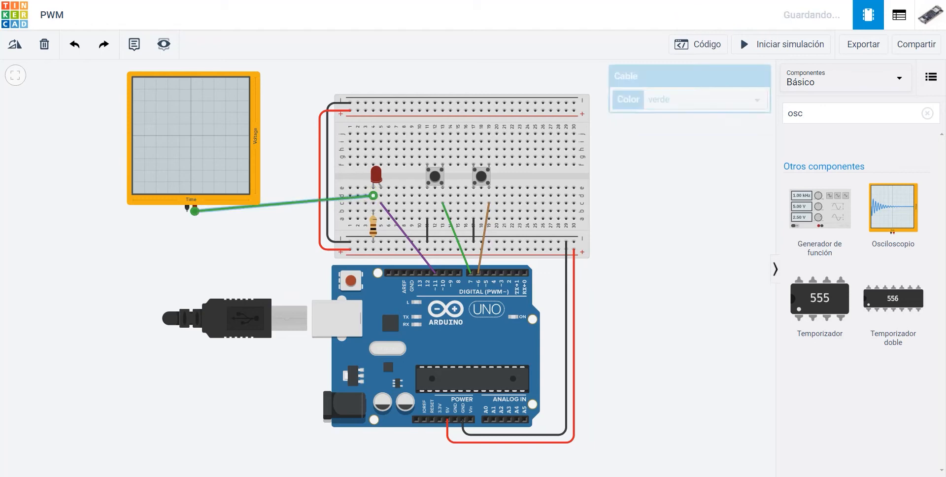
click(690, 100)
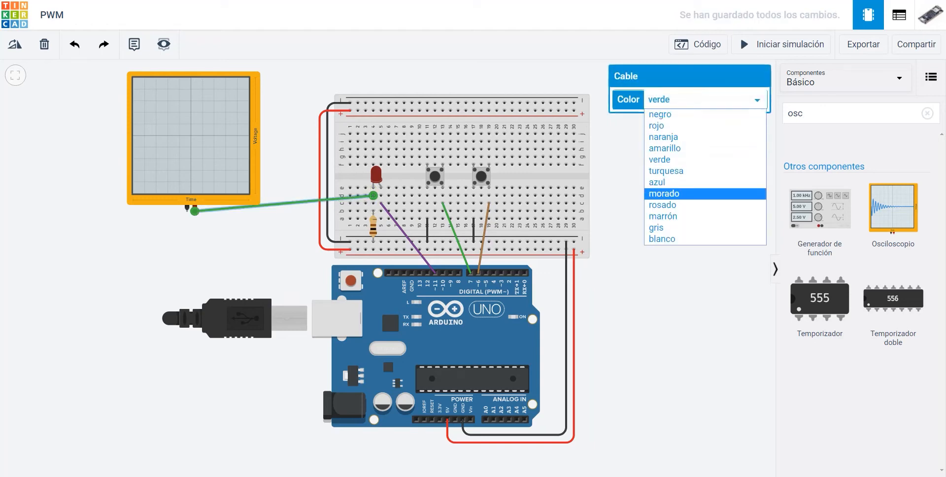
click(666, 191)
Wire the oscilloscope's black terminal to the breadboard's lower negative rail and colour the cable black (negro)
click(187, 209)
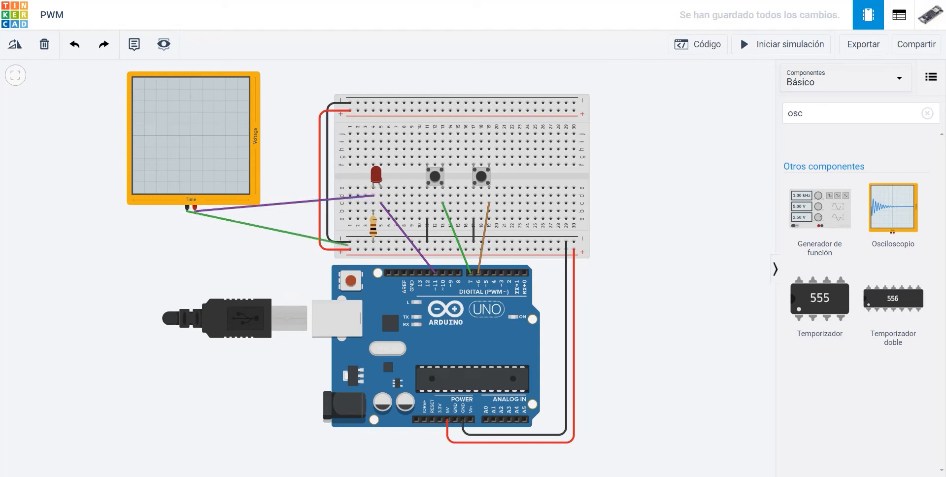
click(358, 242)
click(690, 99)
click(661, 112)
Run the simulation briefly with the oscilloscope selected and examine its trace
click(197, 138)
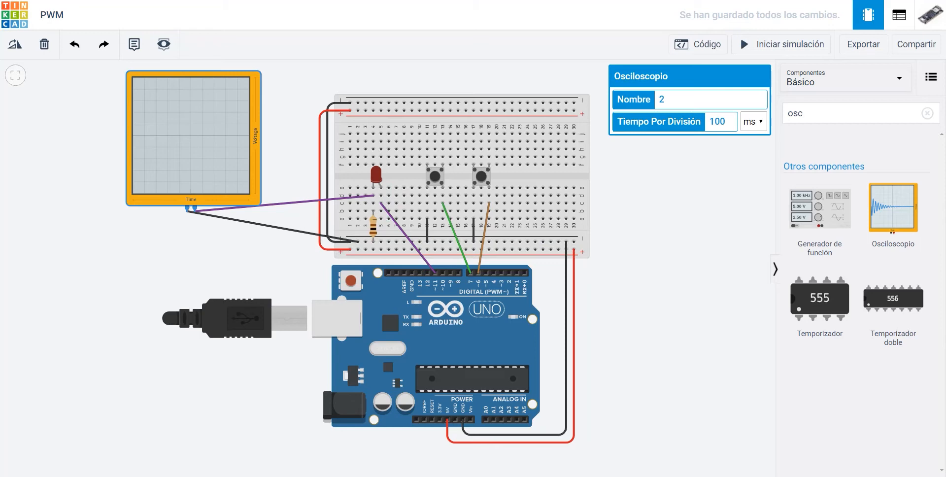
click(782, 44)
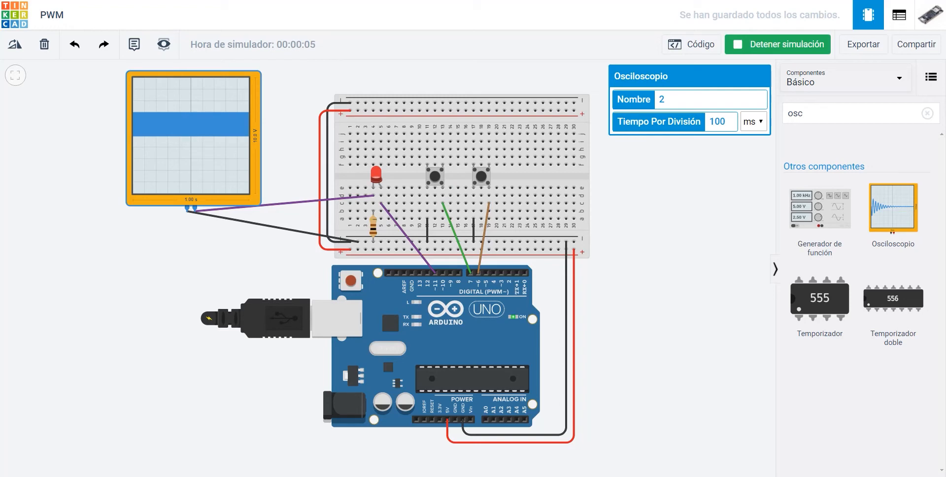
click(782, 44)
Set the oscilloscope's time per division to 1 ms and rerun the simulation to check the waveform
double_click(718, 122)
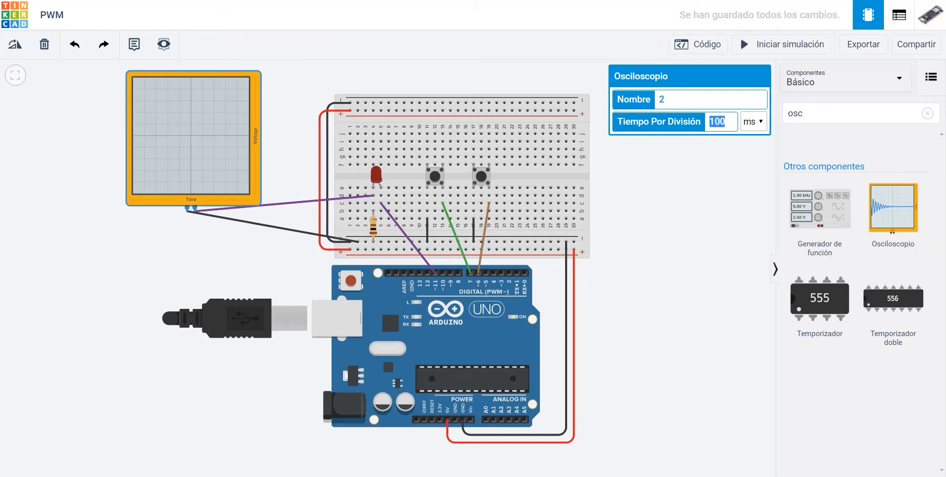
text(1)
click(781, 45)
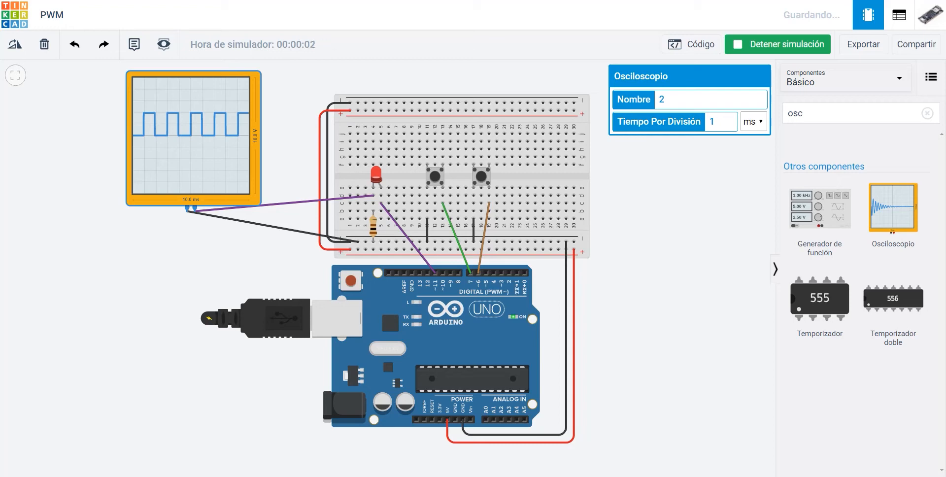
click(777, 45)
Set the oscilloscope's time per division to 0.5 ms and run the simulation to examine the PWM signal
double_click(712, 122)
text(0.5)
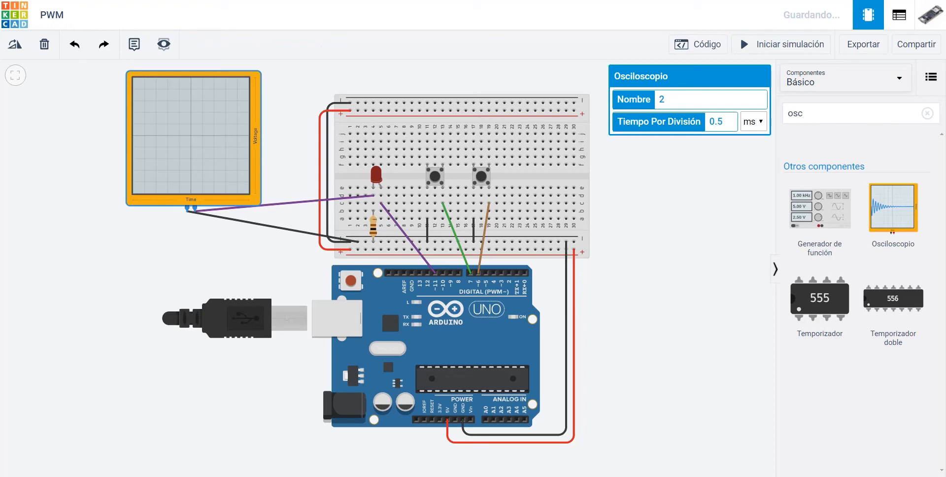
click(781, 44)
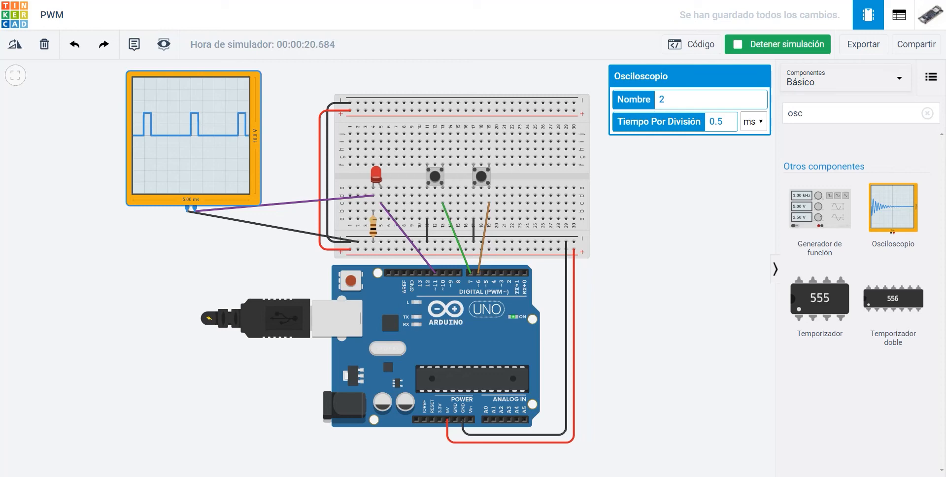
click(778, 44)
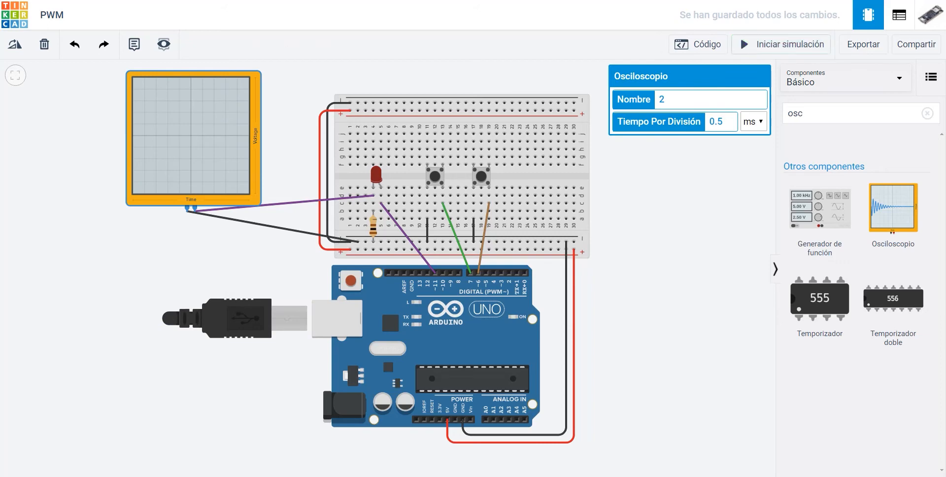
Delete the red LED and set the resistance of the resistor in column 4 to 330 Ω
click(376, 175)
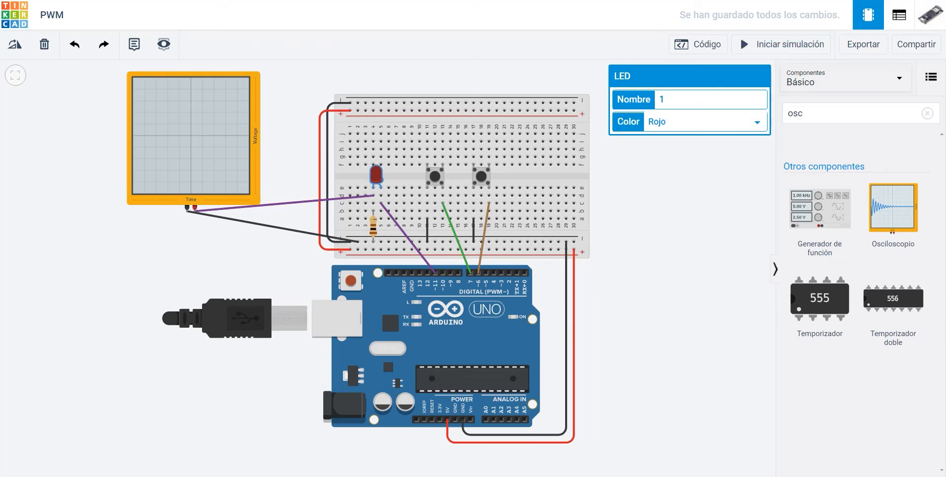
key(Delete)
click(373, 226)
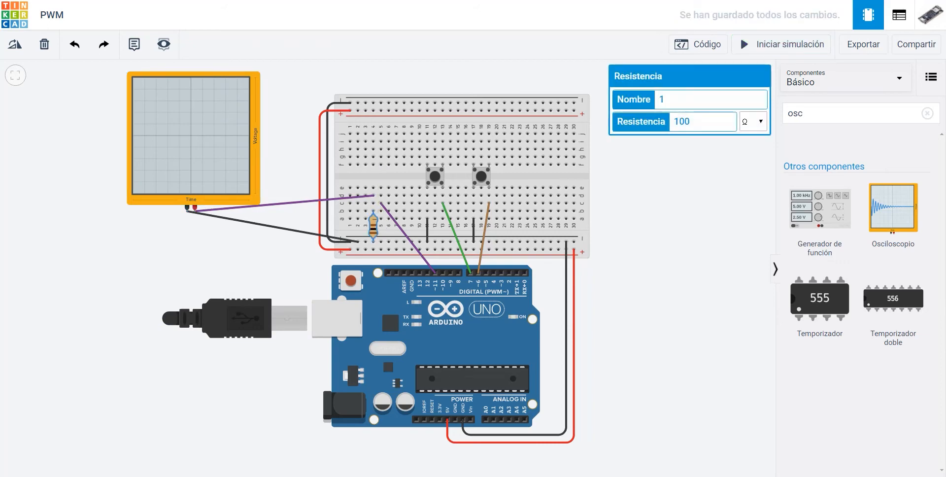
double_click(682, 121)
text(330)
key(Return)
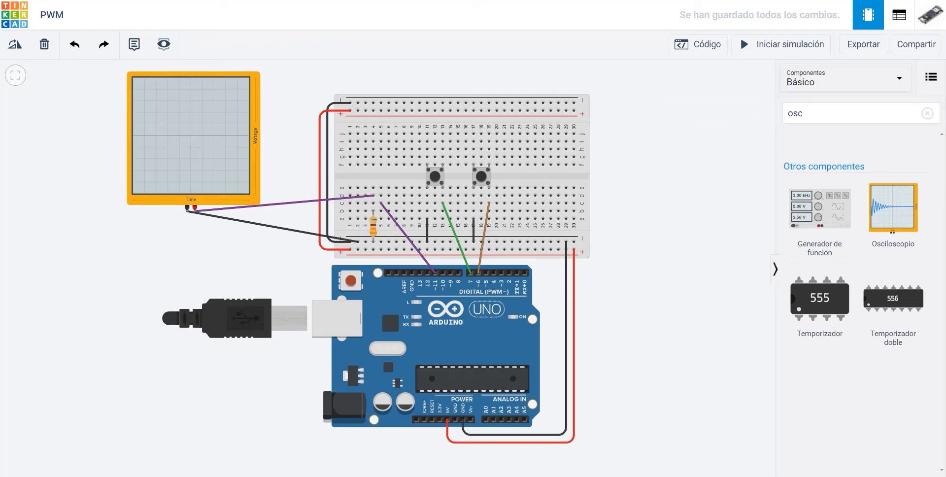
Search the components for "npn" and place an NPN transistor on the breadboard's upper half around column 6
drag(803, 114, 753, 110)
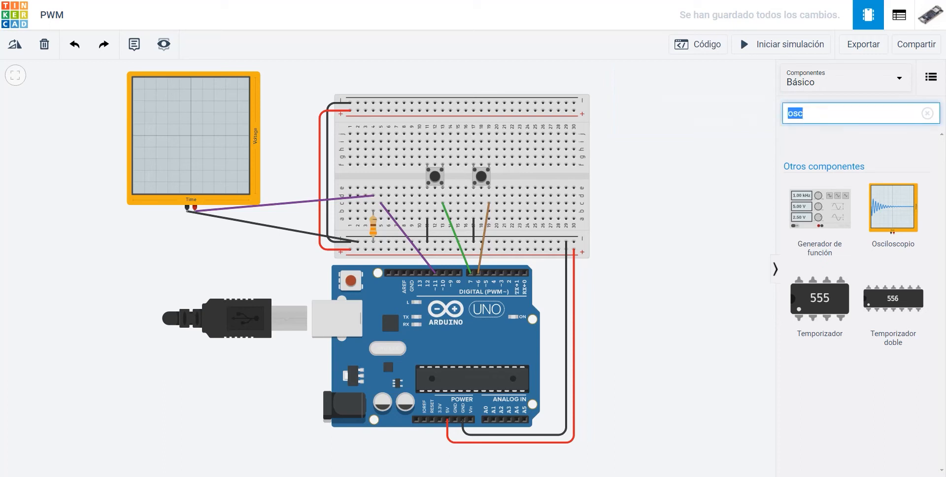
text(npn)
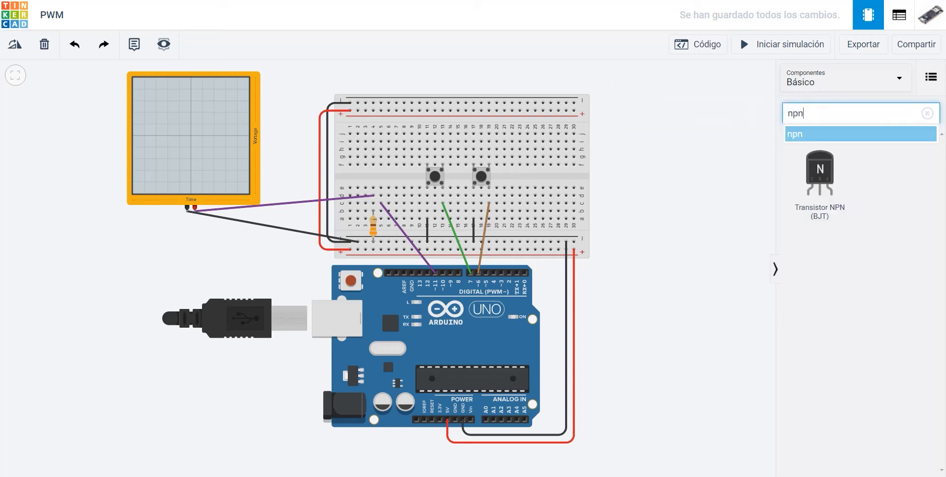
drag(820, 173, 388, 142)
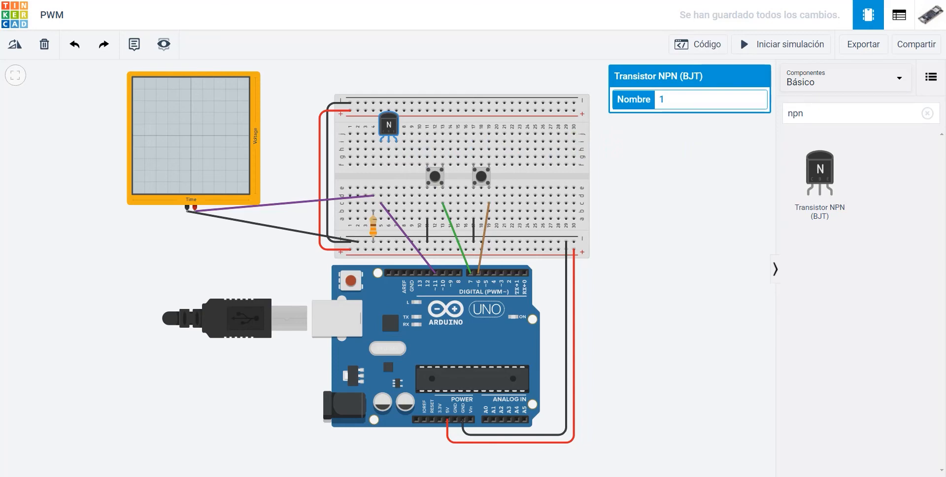
Search the components for "motor" and place a DC motor on the breadboard's upper half with its terminals in columns 24 and 26
click(838, 113)
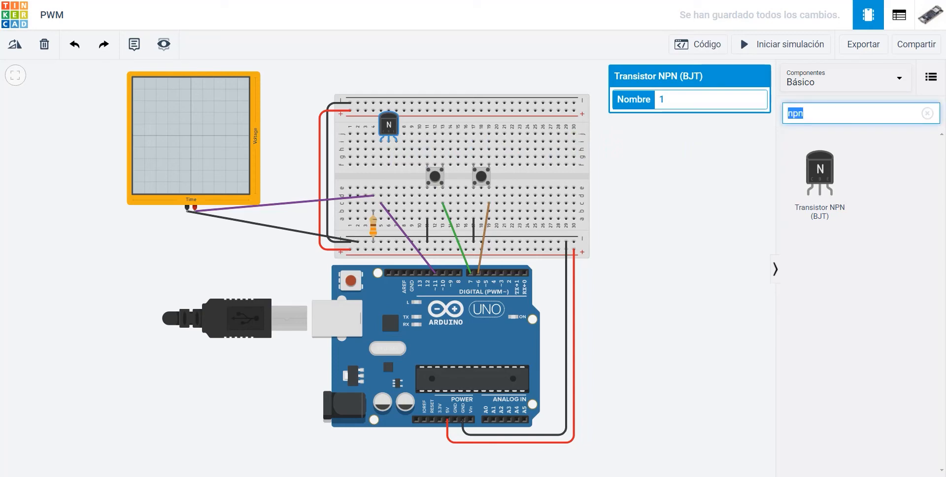
key(BackSpace)
key(BackSpace)
key(BackSpace)
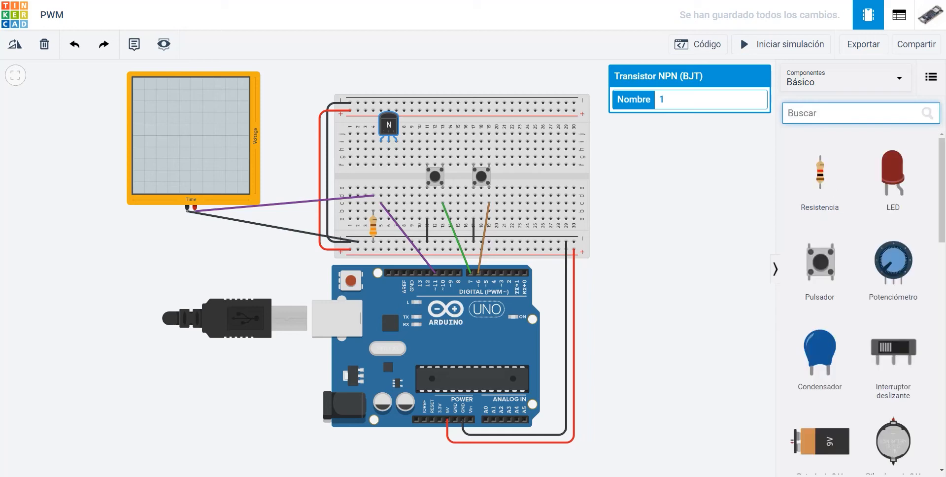
text(motor)
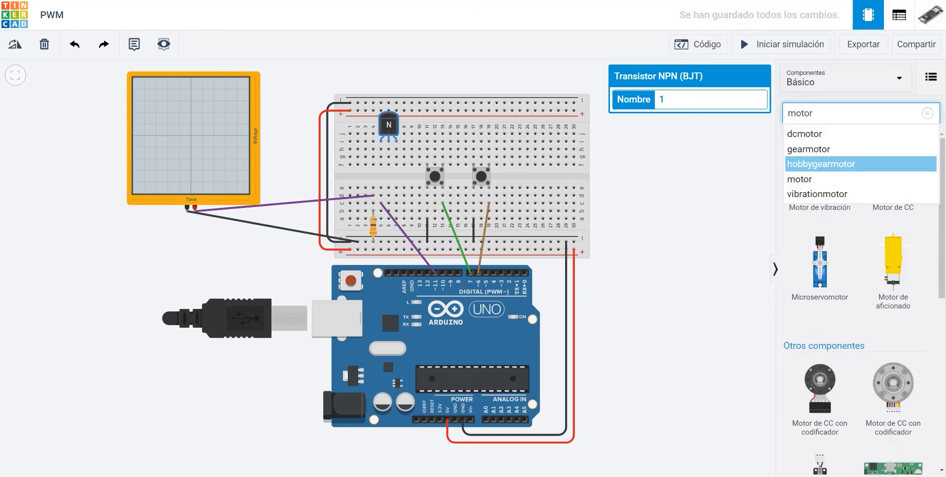
click(893, 210)
drag(893, 174, 536, 124)
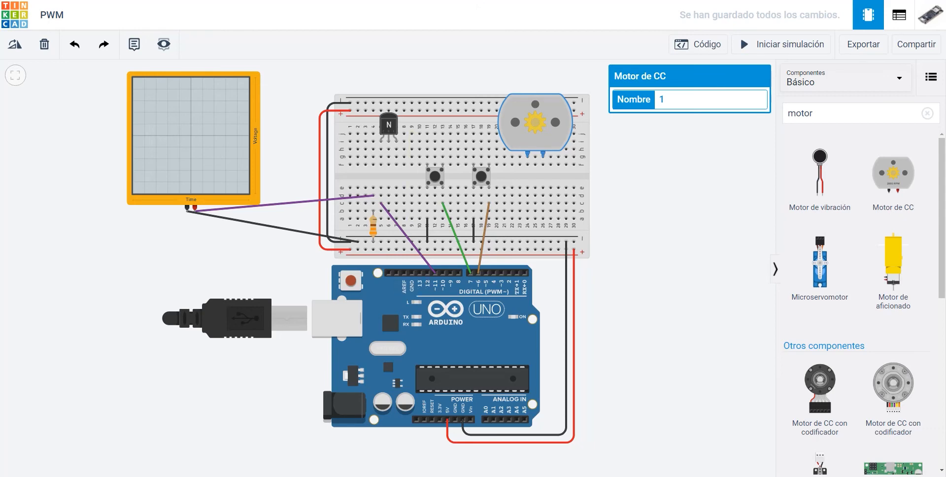
Shift the NPN transistor so its base sits in column 5 and move the resistor across the central gap in that column
click(389, 125)
mouse_move(389, 125)
mouse_down()
mouse_move(389, 171)
mouse_move(396, 171)
mouse_move(381, 171)
mouse_move(399, 141)
mouse_move(381, 124)
mouse_up()
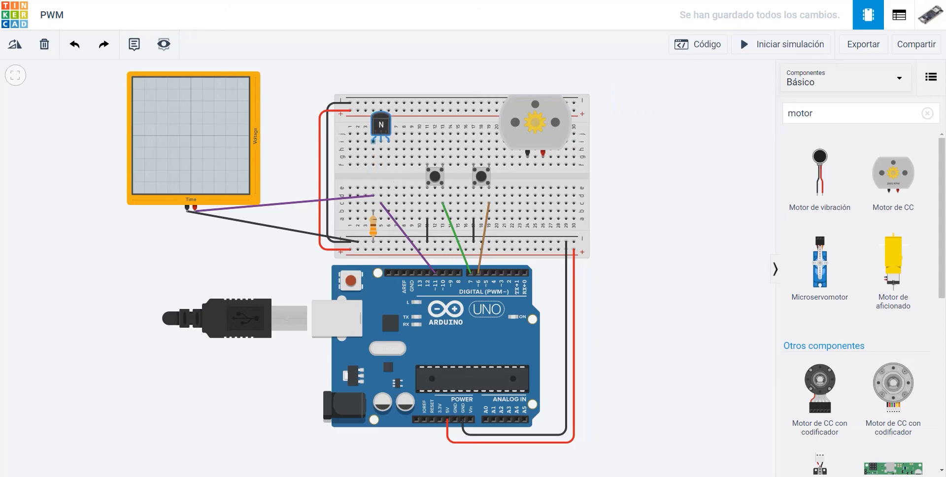
drag(373, 227, 381, 172)
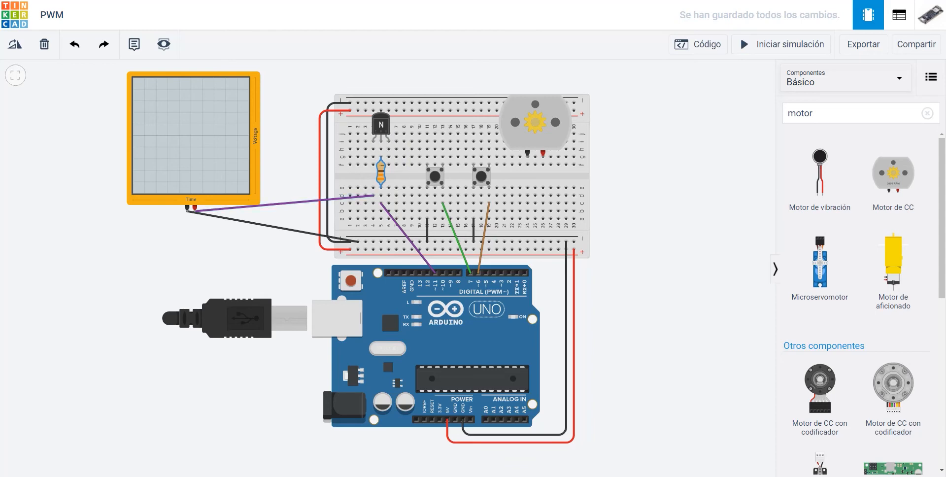
Delete the purple oscilloscope wire and connect the transistor's column 6 pin to the lower negative rail with a black (negro) wire
click(358, 197)
key(Delete)
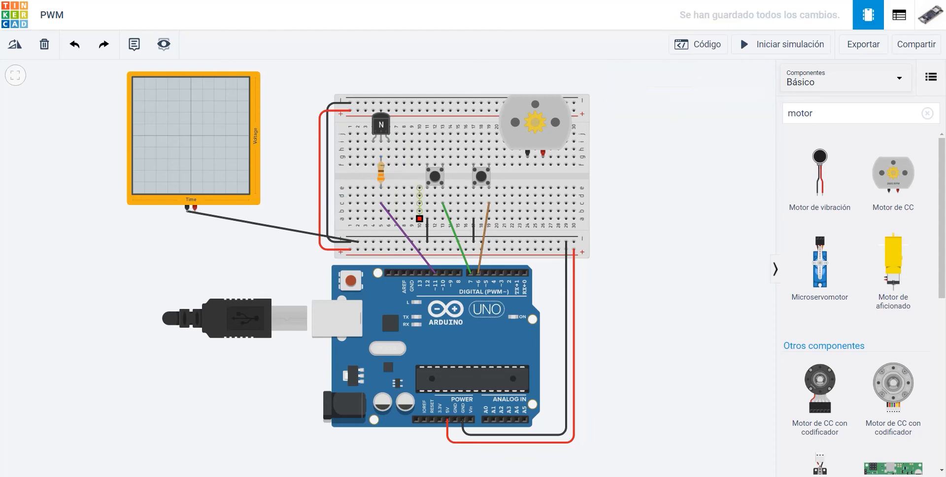
click(389, 165)
click(420, 242)
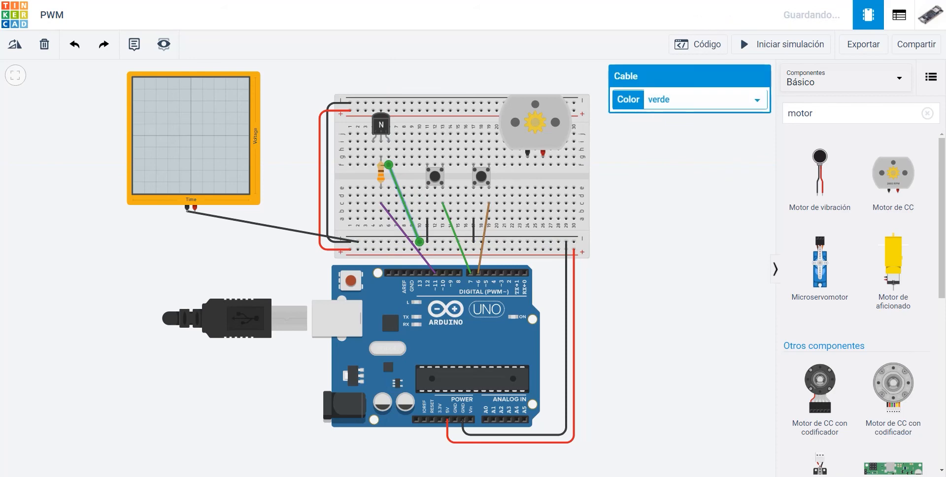
click(705, 99)
click(661, 113)
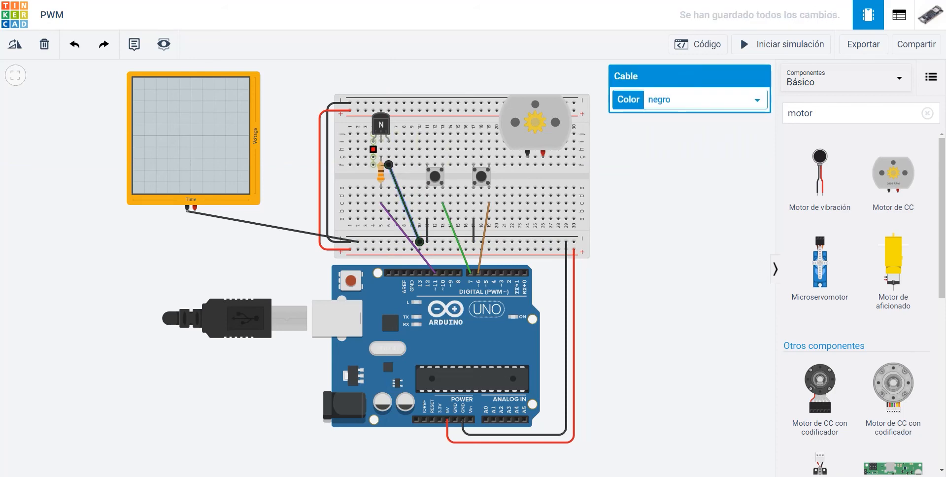
Connect the transistor's column 4 pin to the motor's black terminal in column 24 with a gray (gris) wire
click(373, 149)
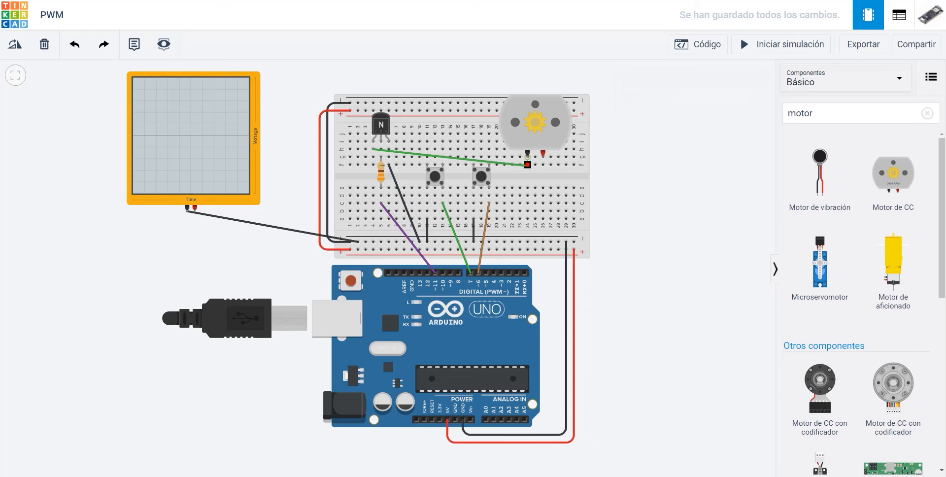
click(528, 165)
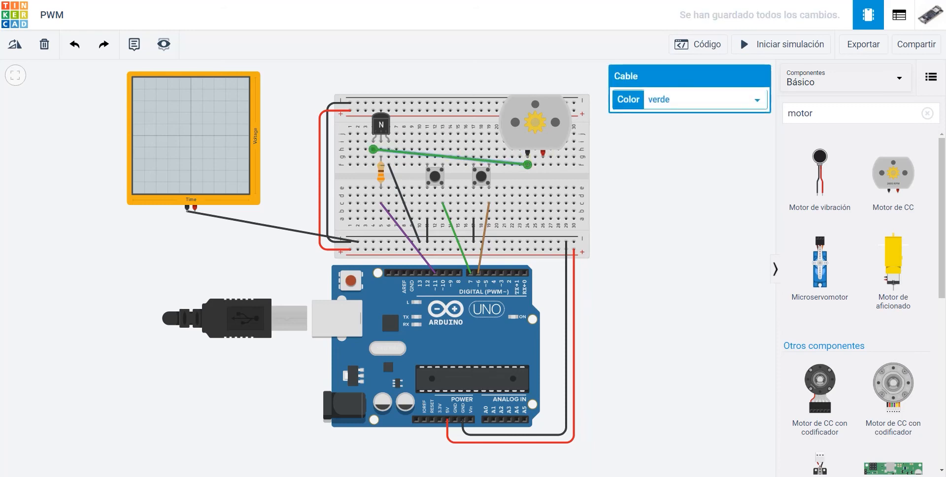
click(705, 99)
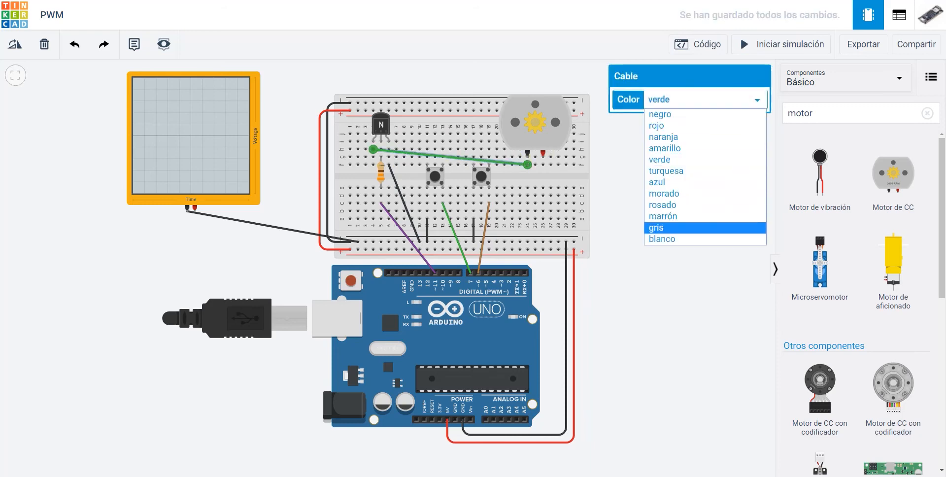
key(Return)
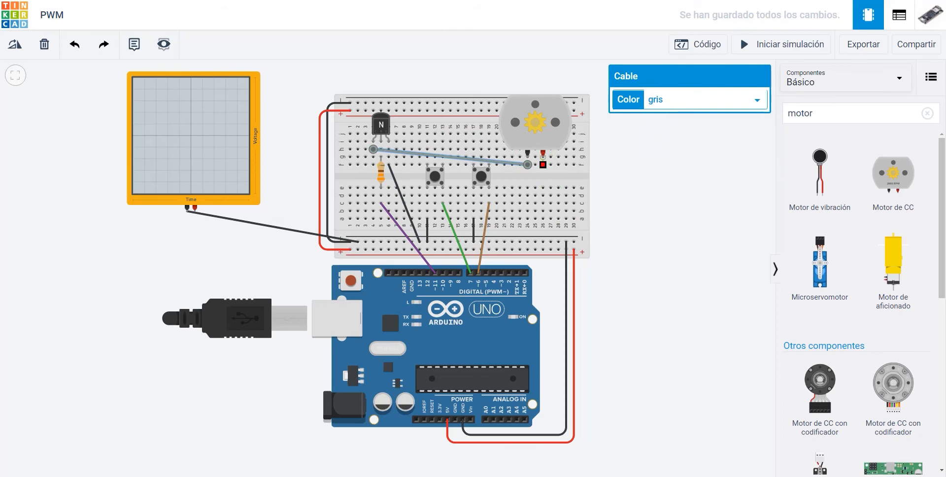
Connect the motor's red terminal in column 26 to the lower positive rail with a red (rojo) wire
click(543, 153)
click(543, 250)
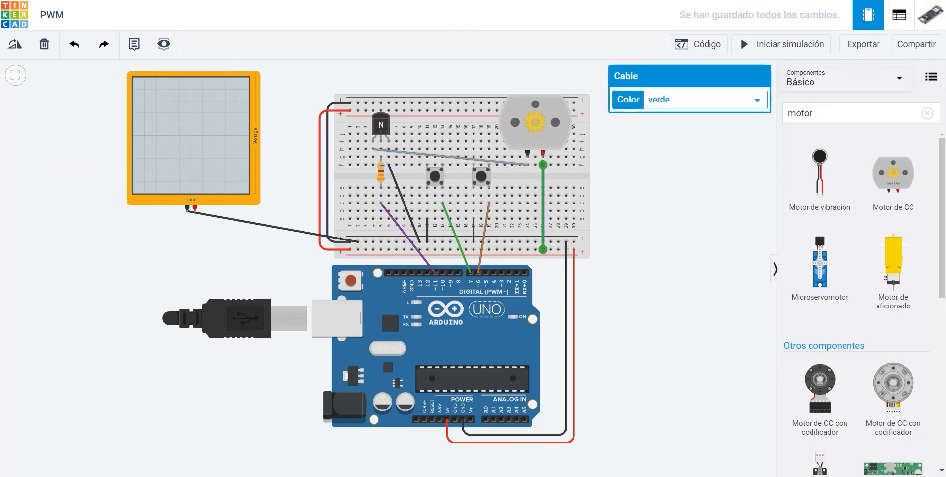
click(706, 99)
click(655, 127)
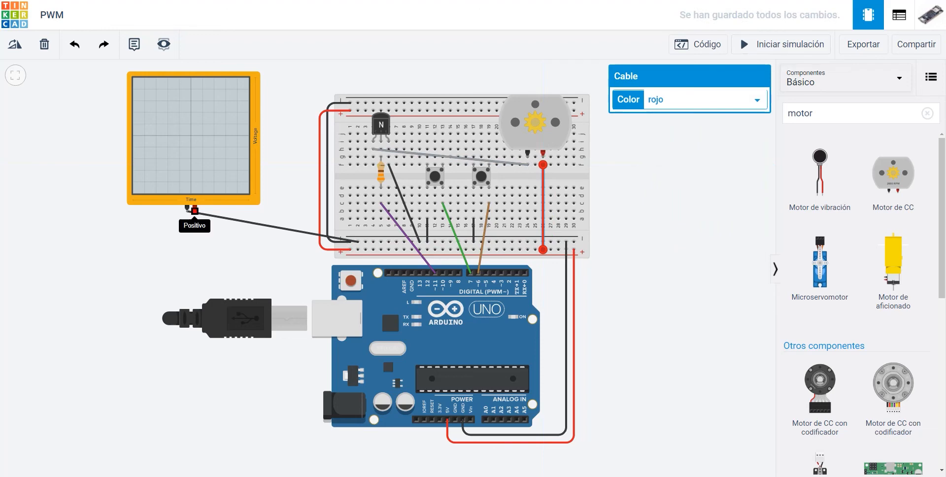
Move the DC motor up two rows on the breadboard, keeping its terminals in columns 24 and 26
click(194, 211)
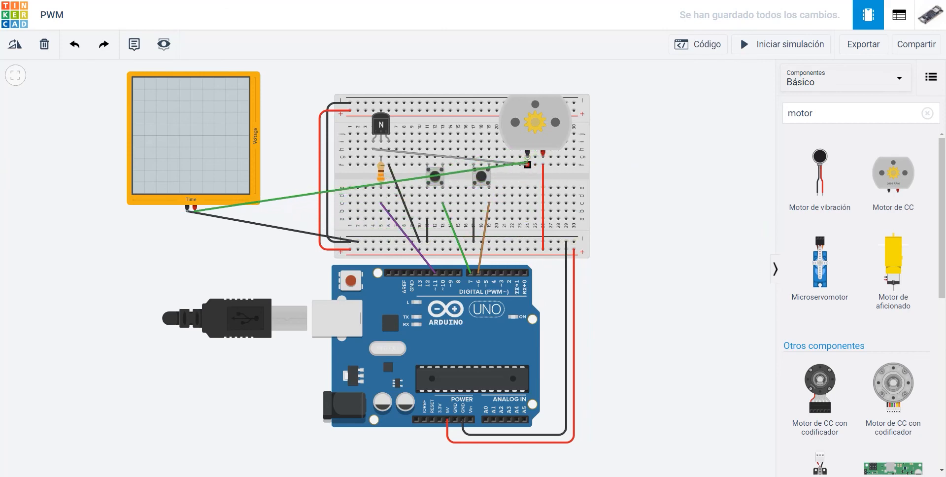
key(Escape)
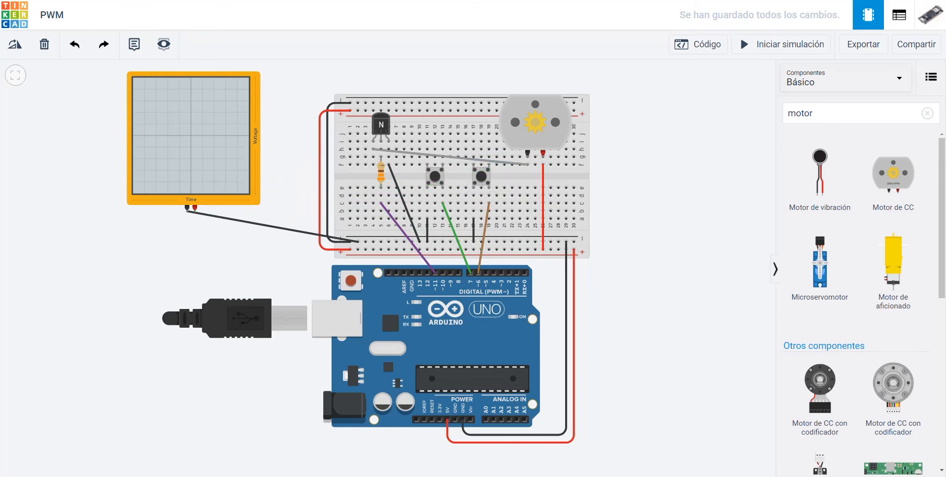
mouse_move(543, 126)
mouse_down()
mouse_move(550, 111)
mouse_move(542, 111)
mouse_up()
Connect the motor's black terminal column to the oscilloscope's positive terminal with a yellow (amarillo) wire and start the simulation
click(528, 150)
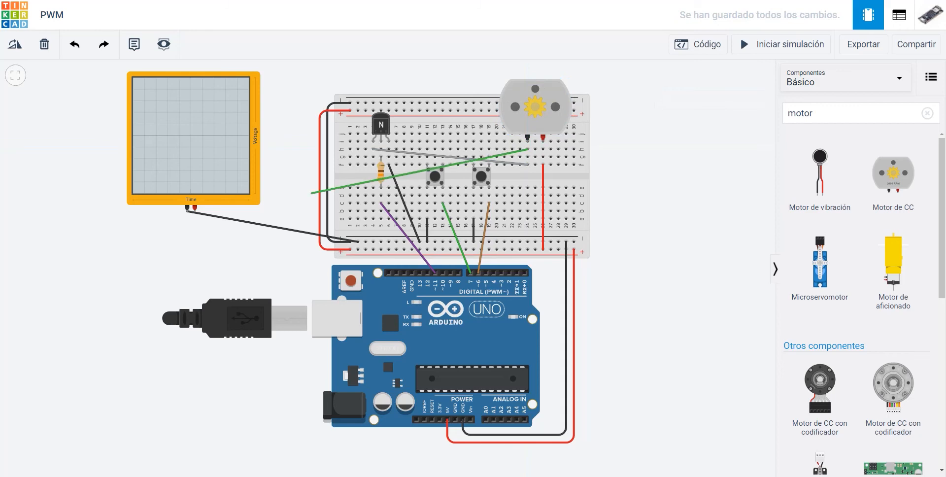
click(195, 210)
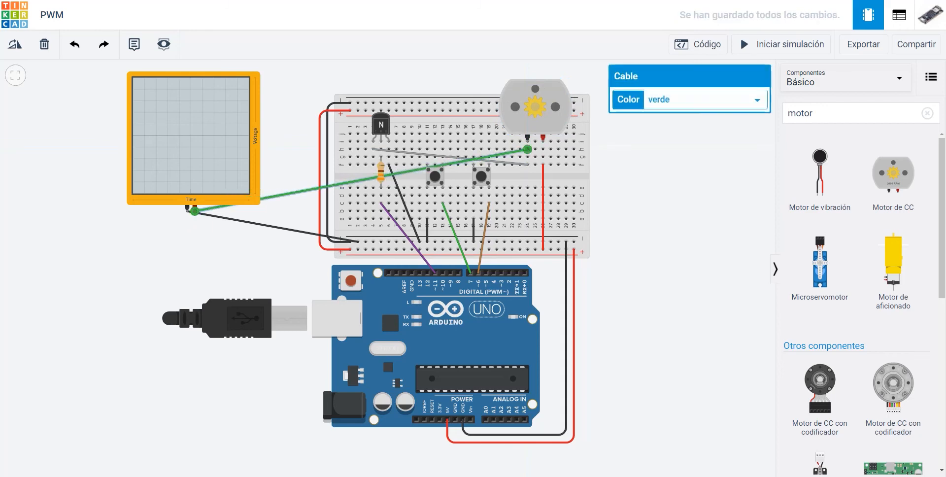
click(705, 99)
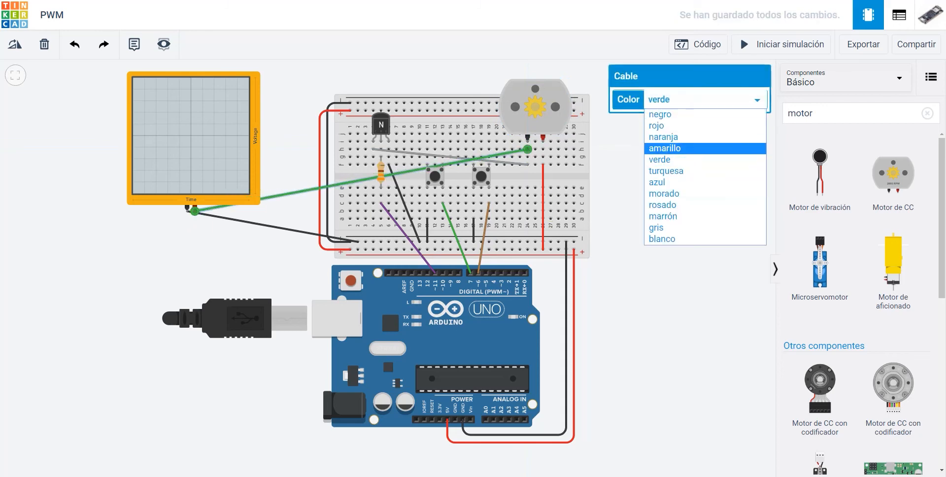
click(665, 148)
click(782, 44)
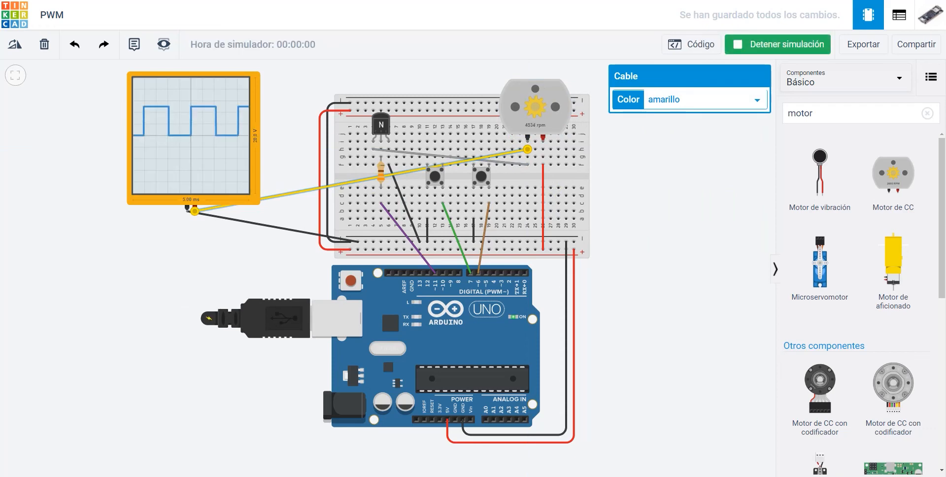